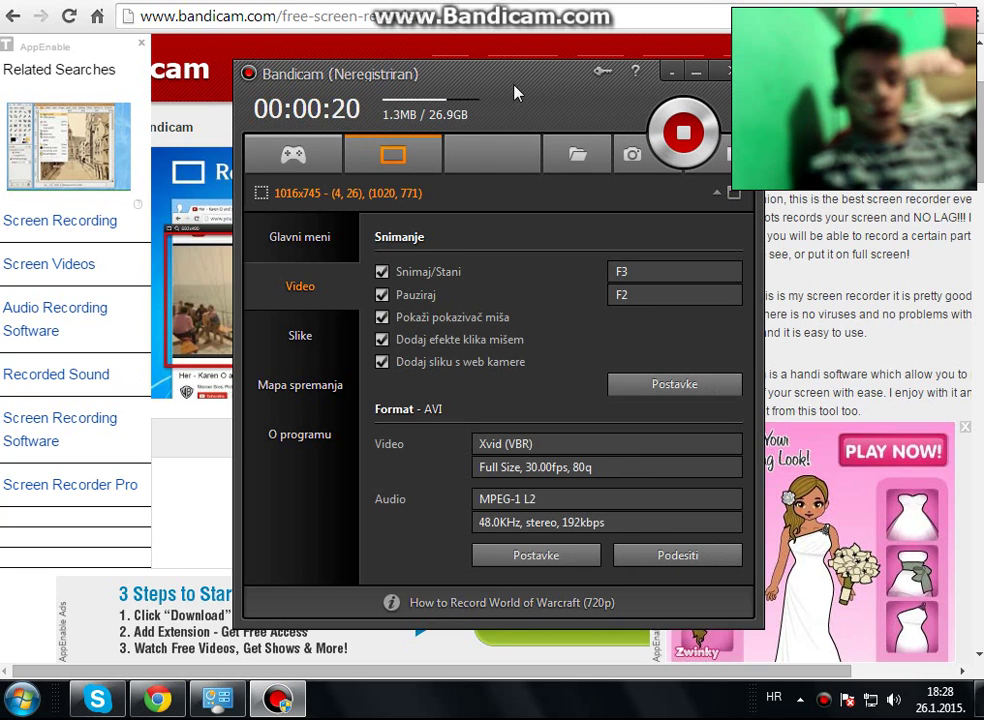
left_click_drag(394, 65, 134, 42)
left_click_drag(385, 162, 412, 61)
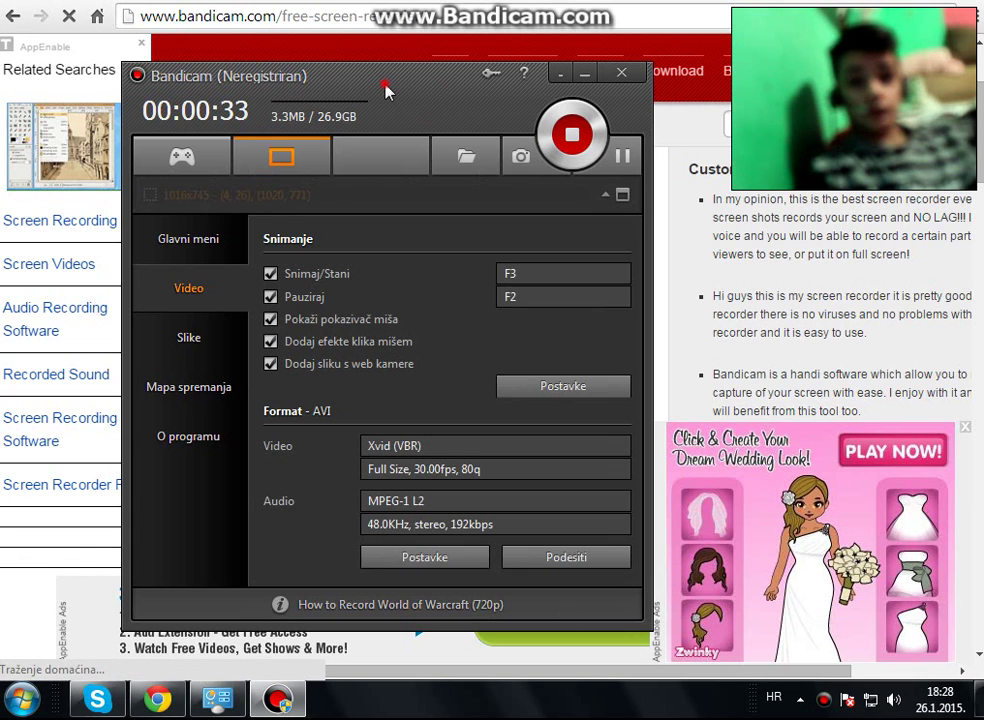
left_click_drag(398, 82, 762, 32)
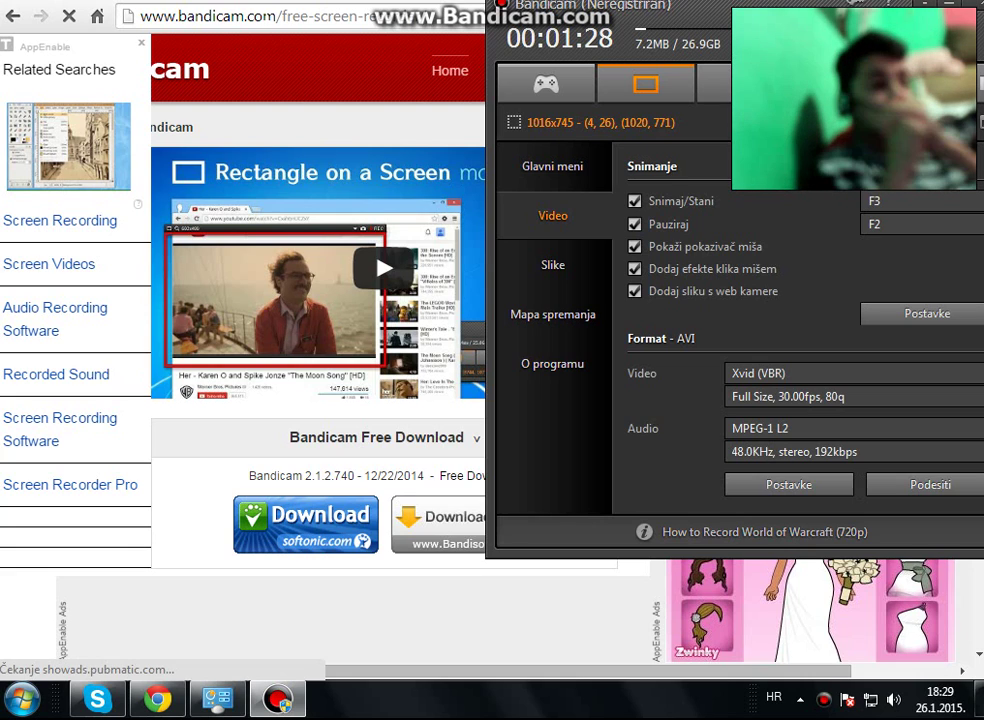
left_click_drag(623, 13, 529, 32)
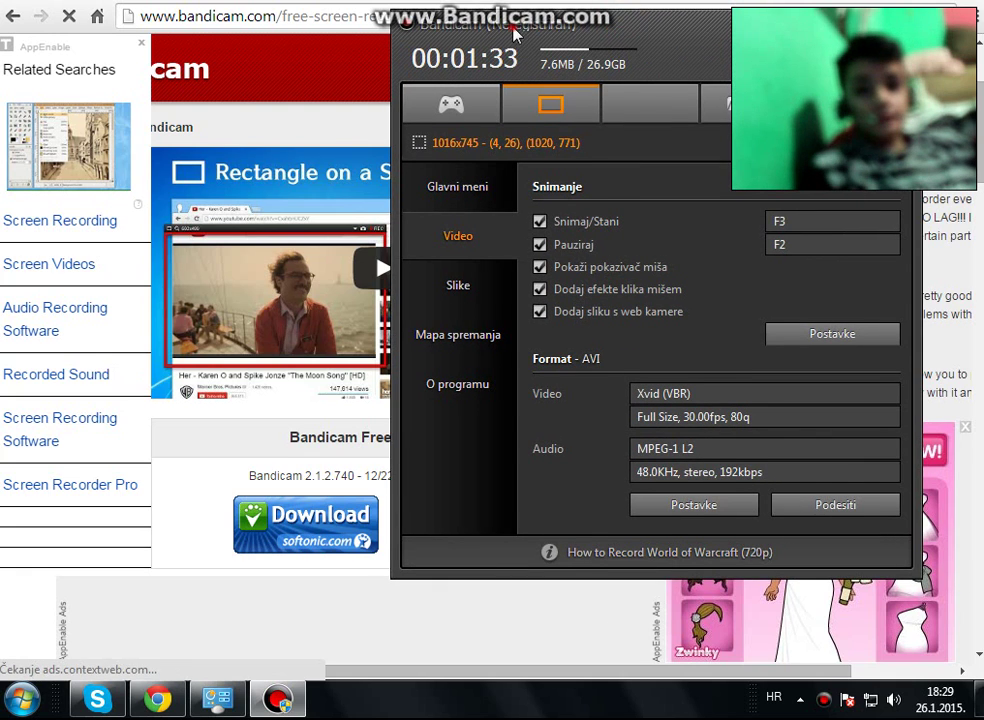
left_click_drag(515, 33, 512, 34)
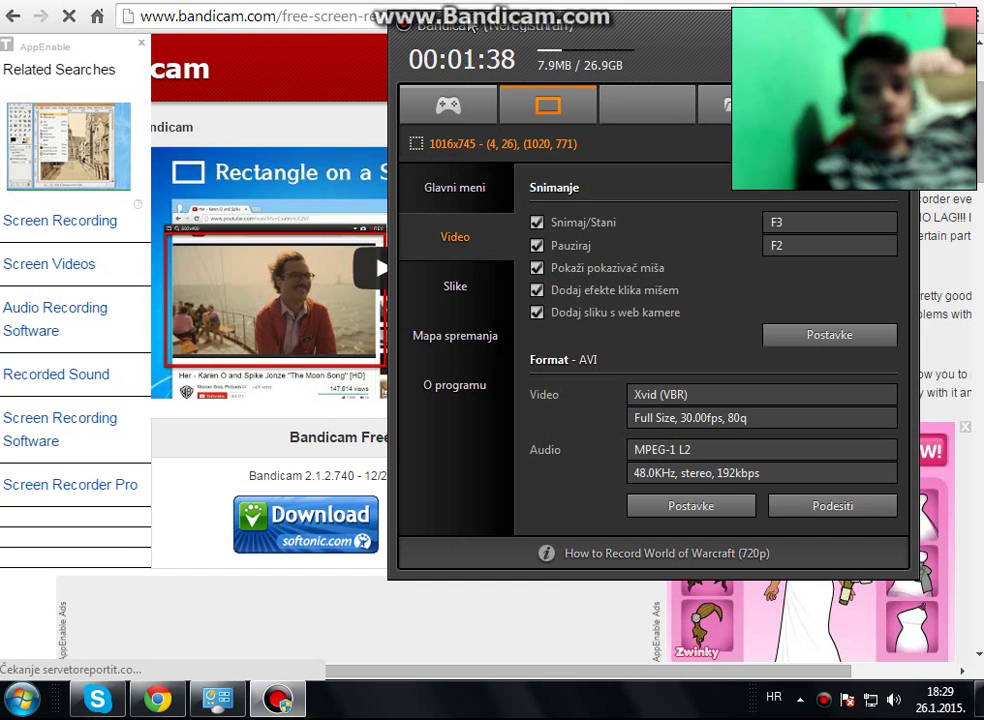
left_click_drag(537, 34, 522, 37)
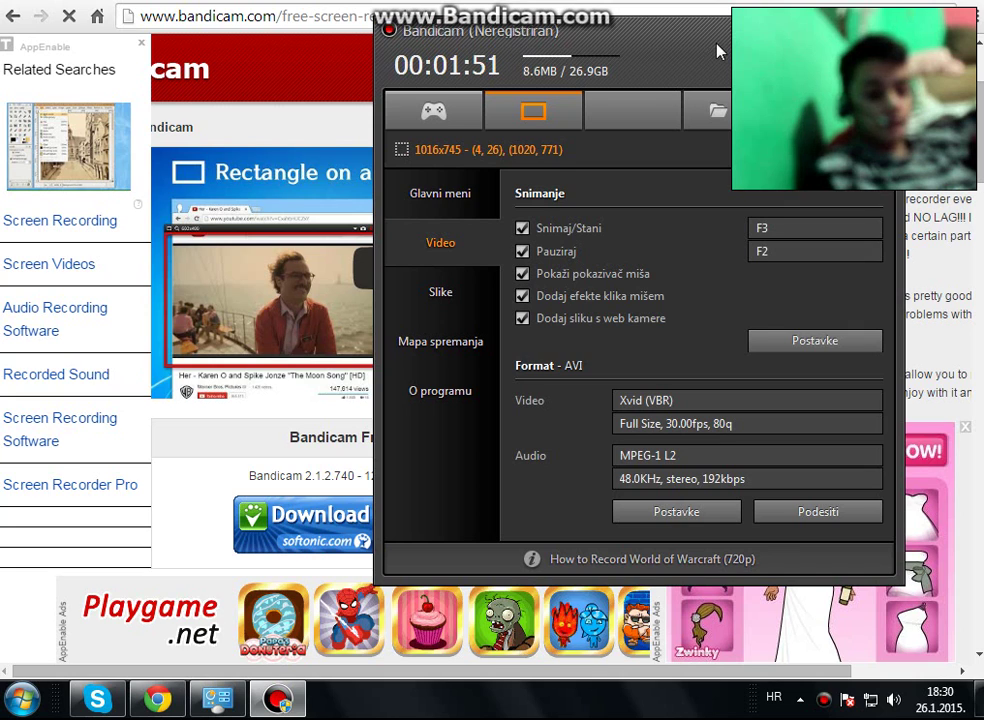
left_click_drag(630, 77, 601, 108)
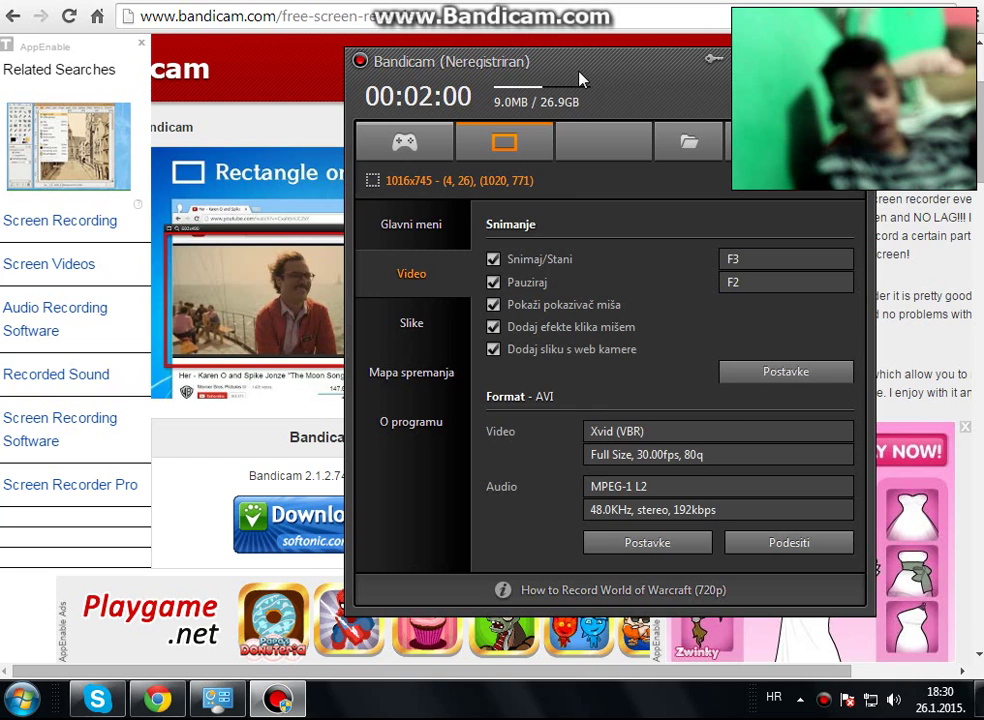
left_click_drag(580, 80, 280, 65)
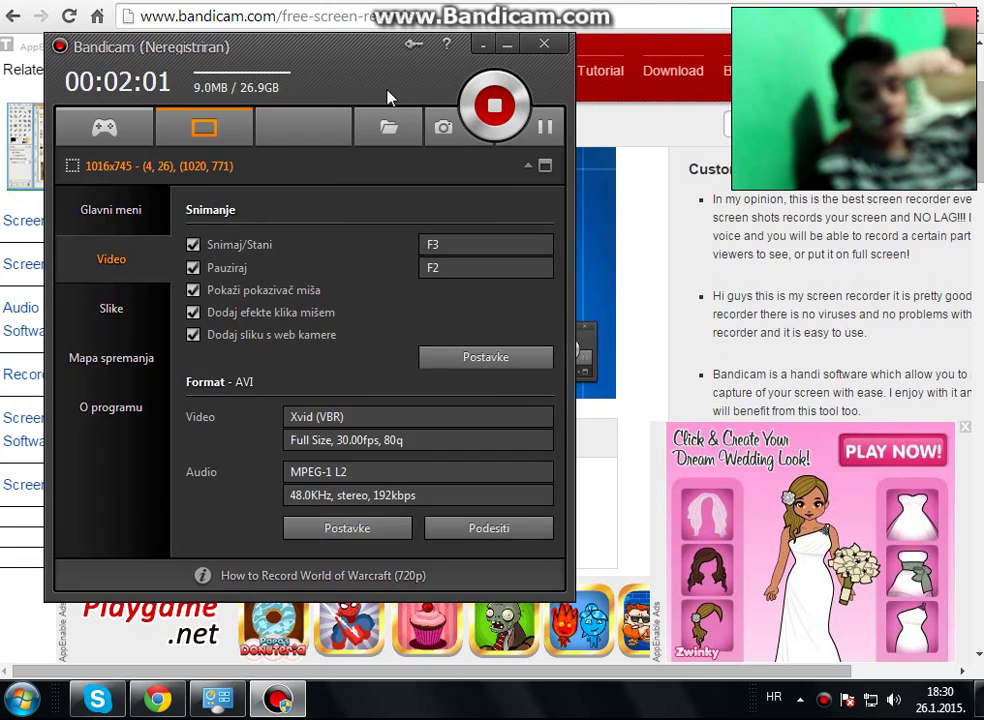
left_click_drag(389, 97, 417, 157)
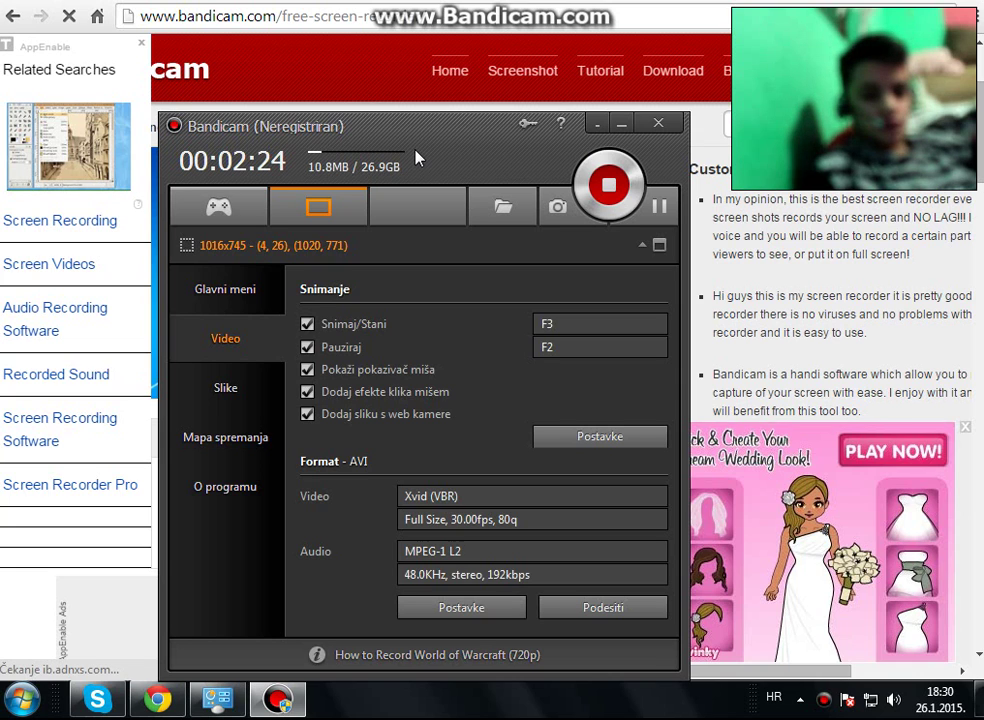
left_click_drag(418, 158, 640, 114)
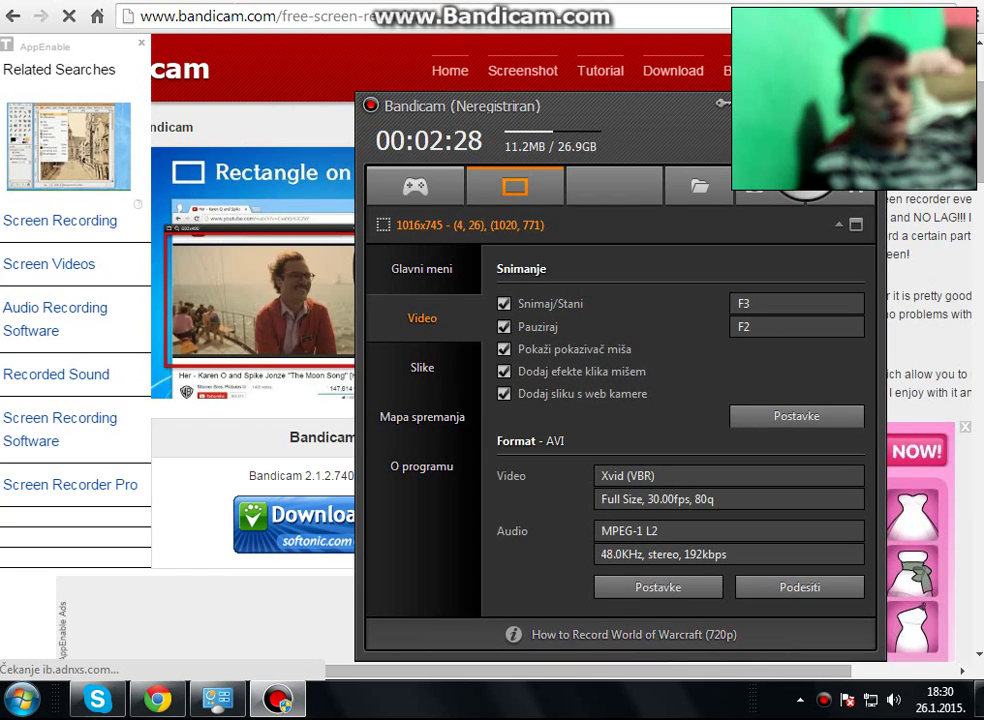
left_click_drag(585, 122, 549, 106)
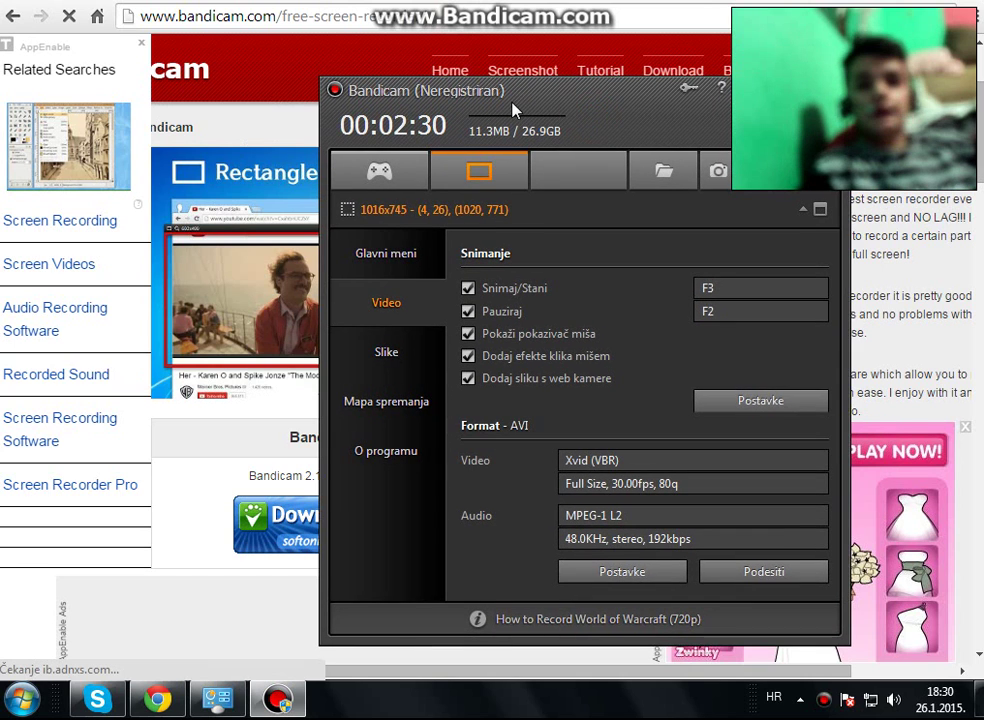
left_click_drag(613, 162, 716, 27)
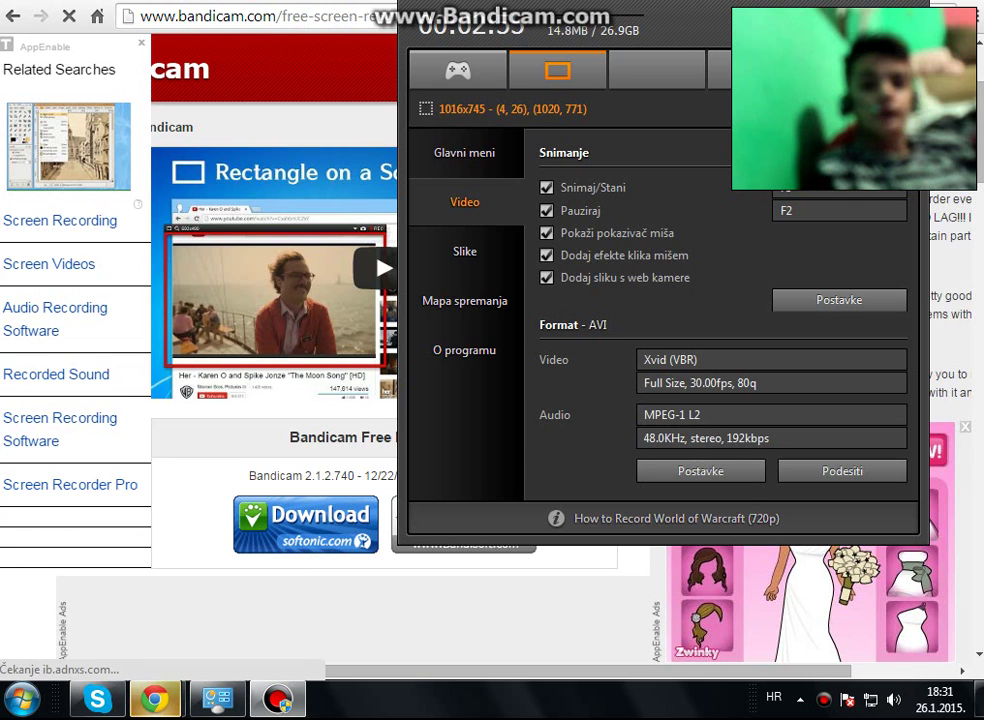
left_click_drag(721, 32, 644, 185)
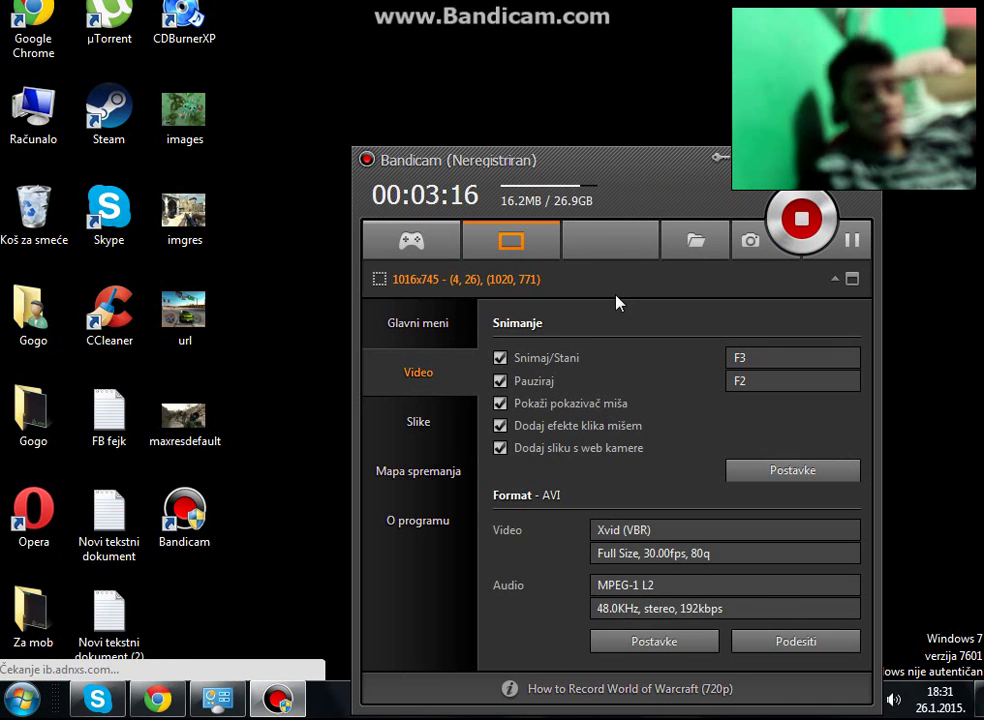
left_click_drag(656, 178, 622, 165)
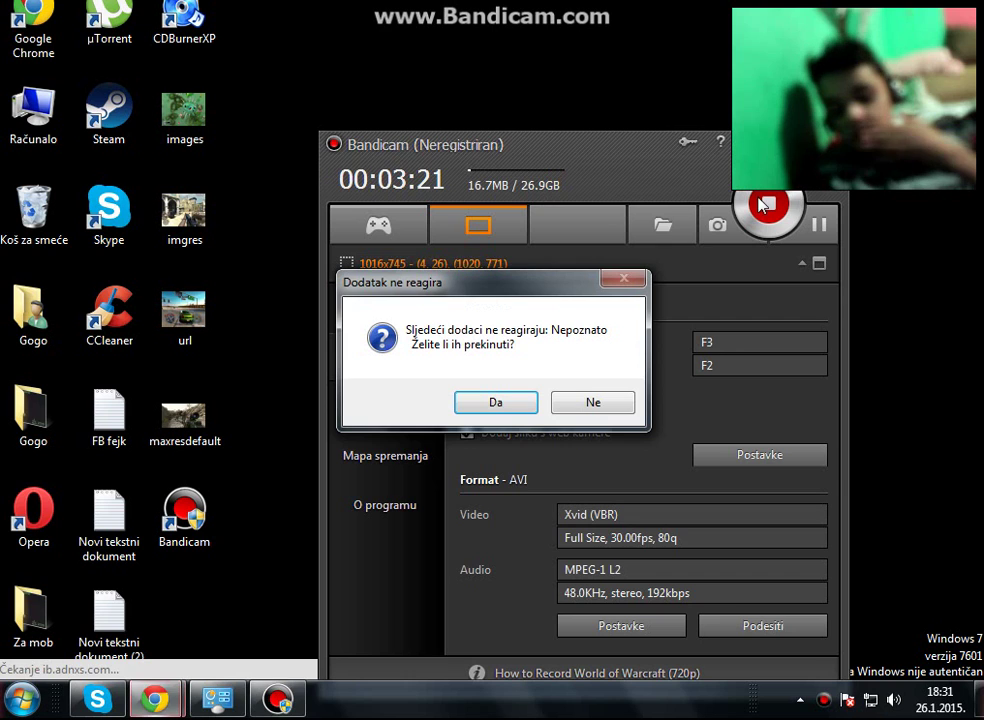
Agree to terminate the unresponsive browser plug-in
left_click(500, 402)
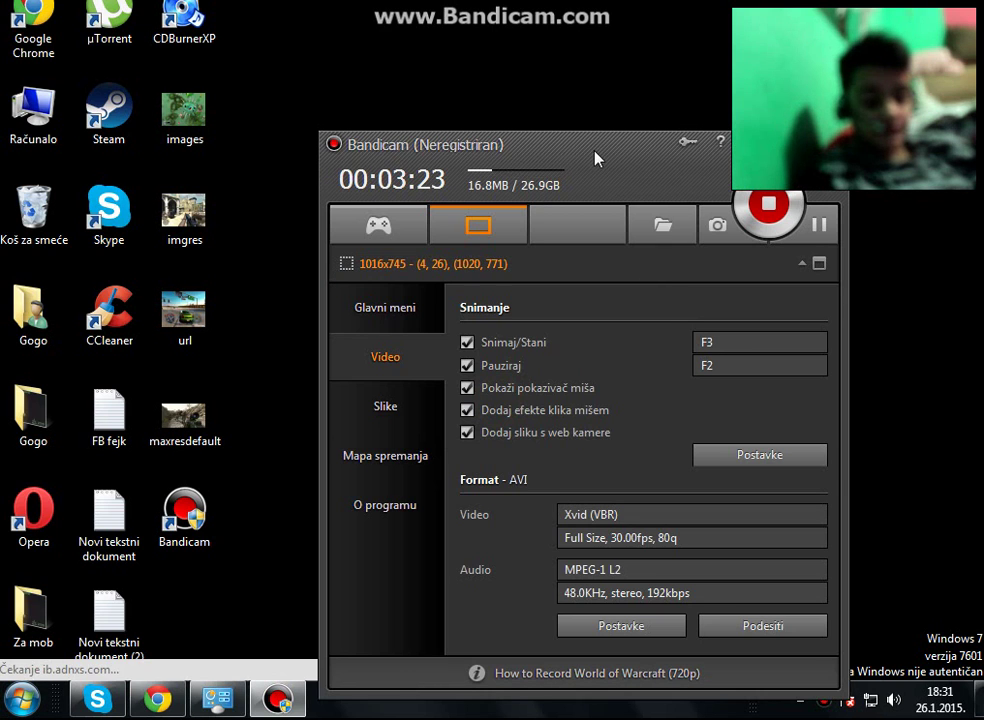
left_click_drag(600, 156, 612, 130)
left_click_drag(252, 525, 188, 600)
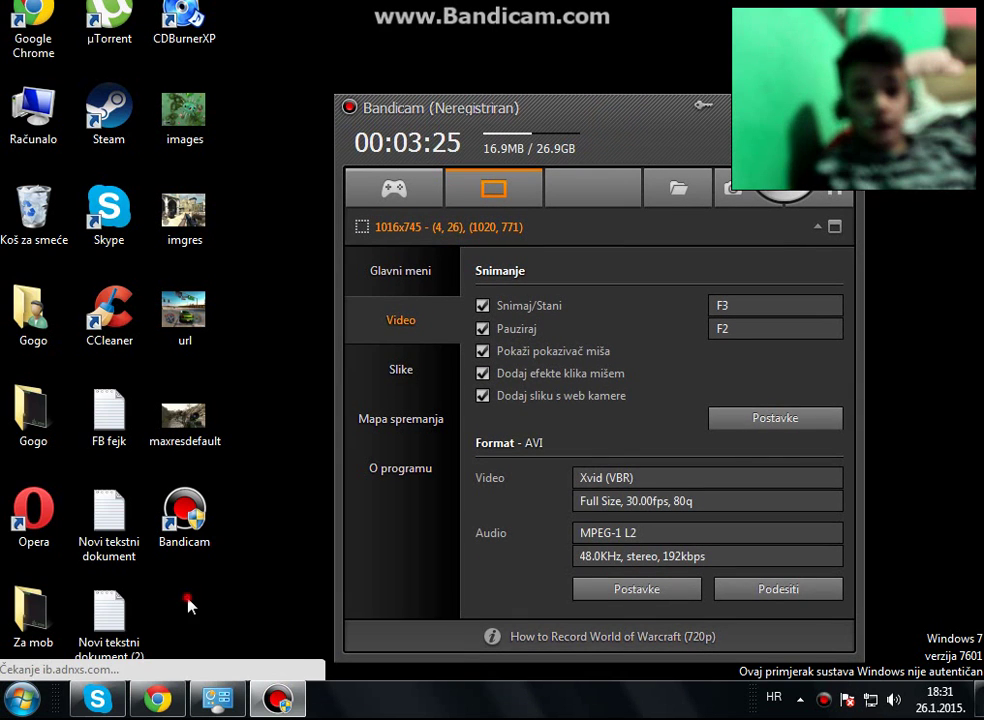
left_click_drag(295, 453, 186, 566)
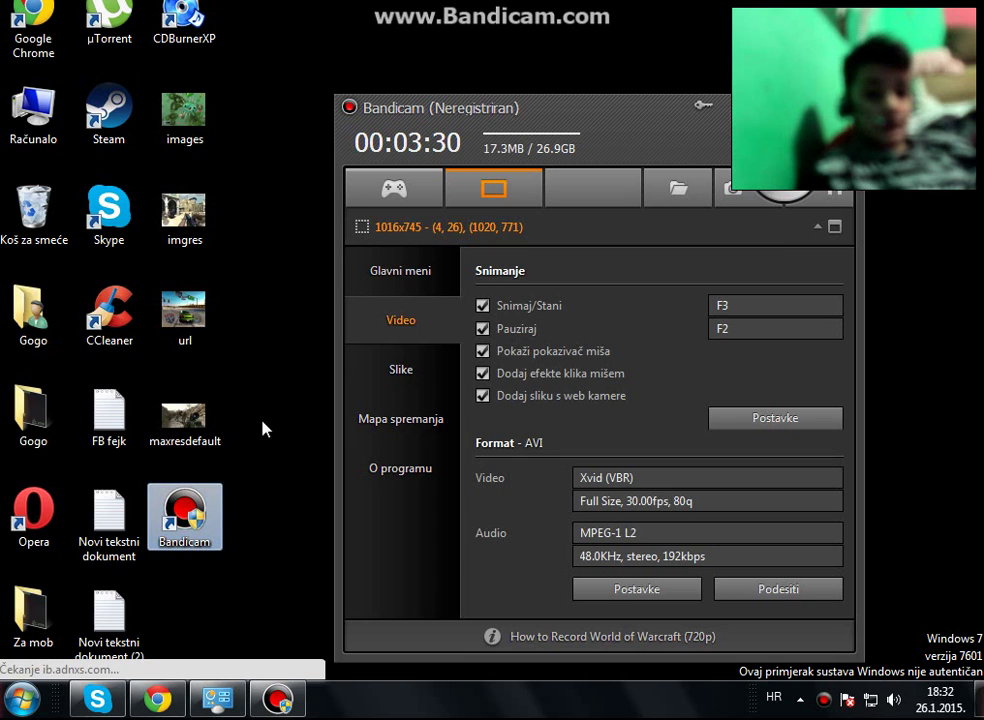
left_click(288, 420)
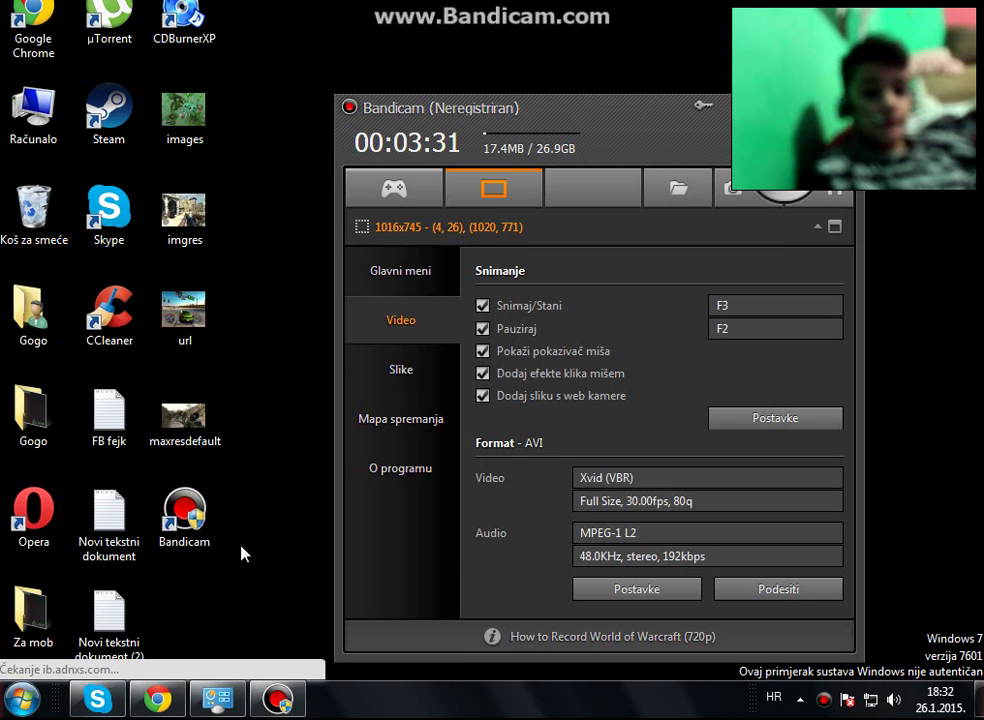
left_click_drag(260, 488, 282, 497)
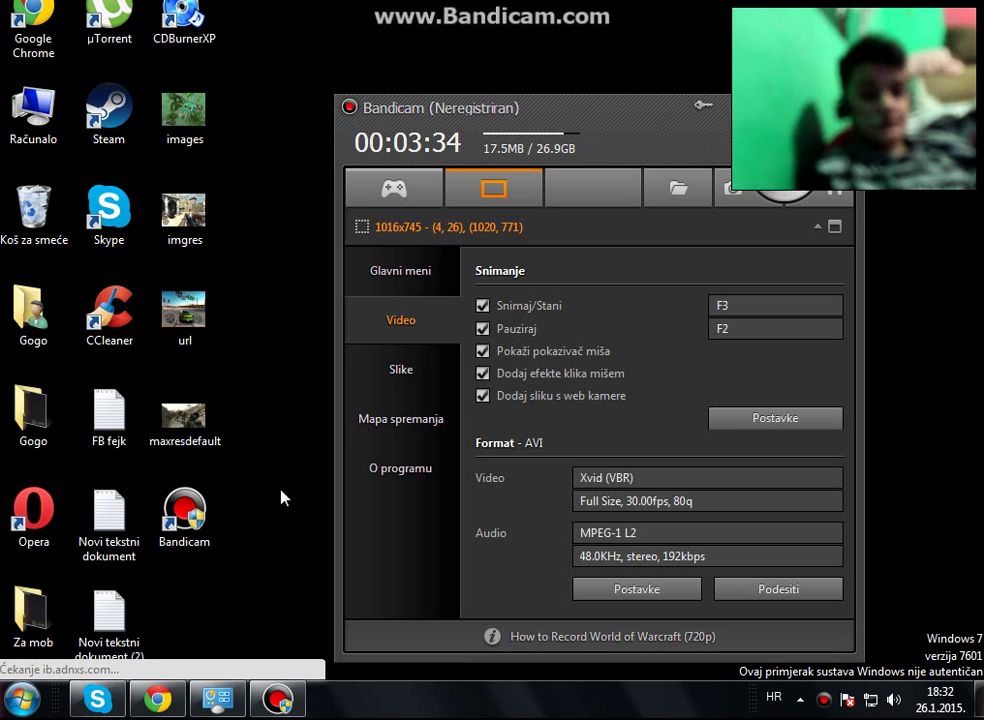
Examine the webcam overlay settings for video recording, including camera device, video size and position, and leave them without saving
left_click_drag(637, 146, 548, 120)
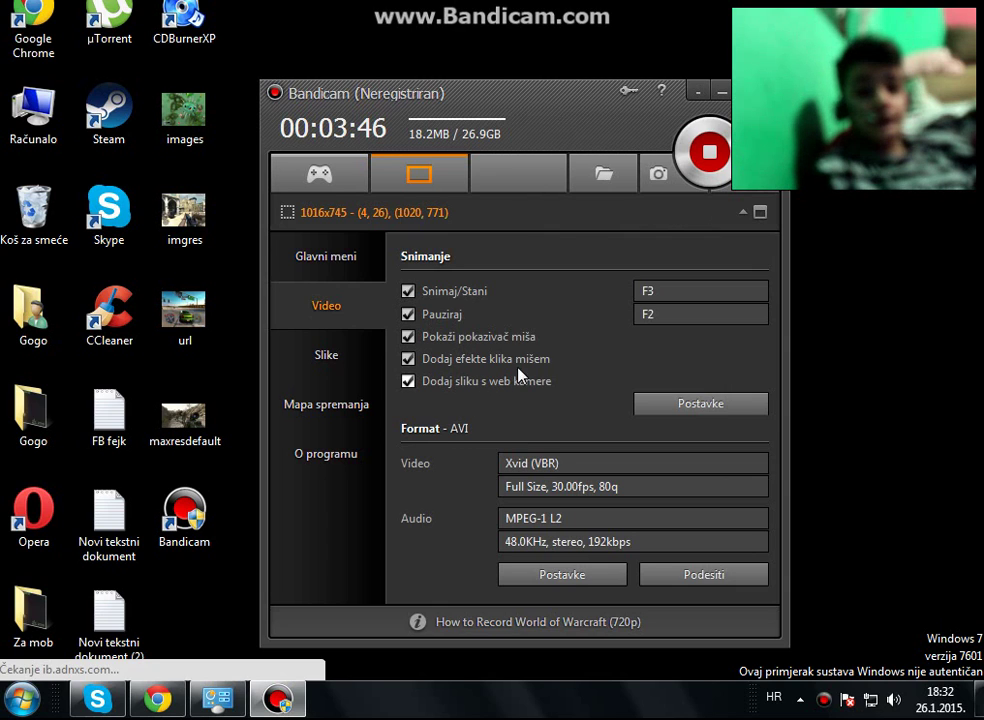
left_click(694, 406)
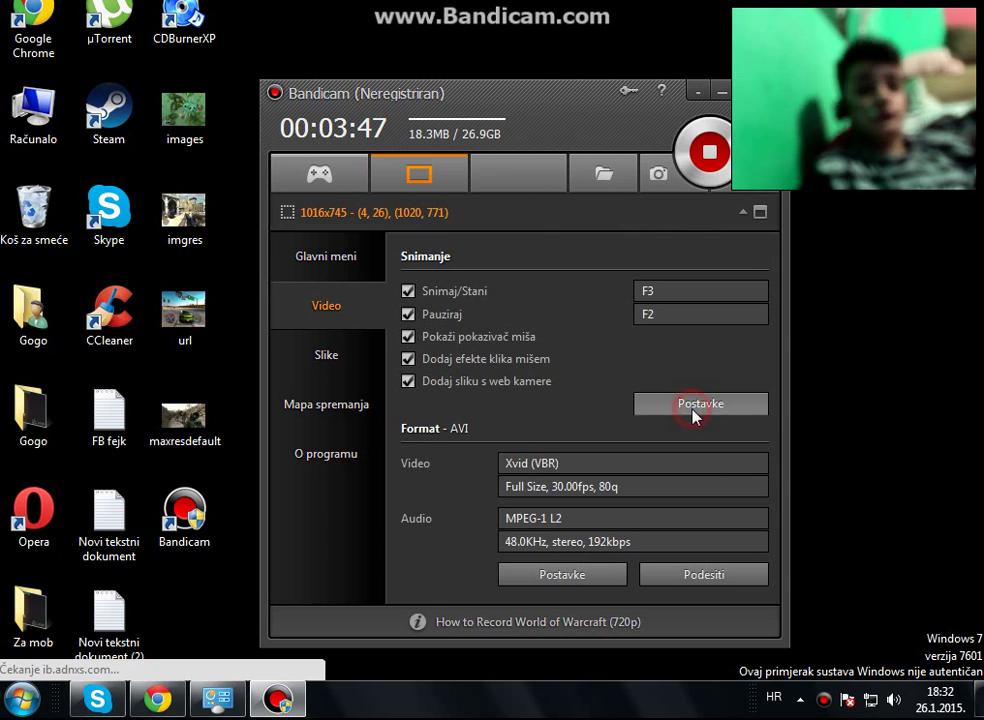
left_click(496, 402)
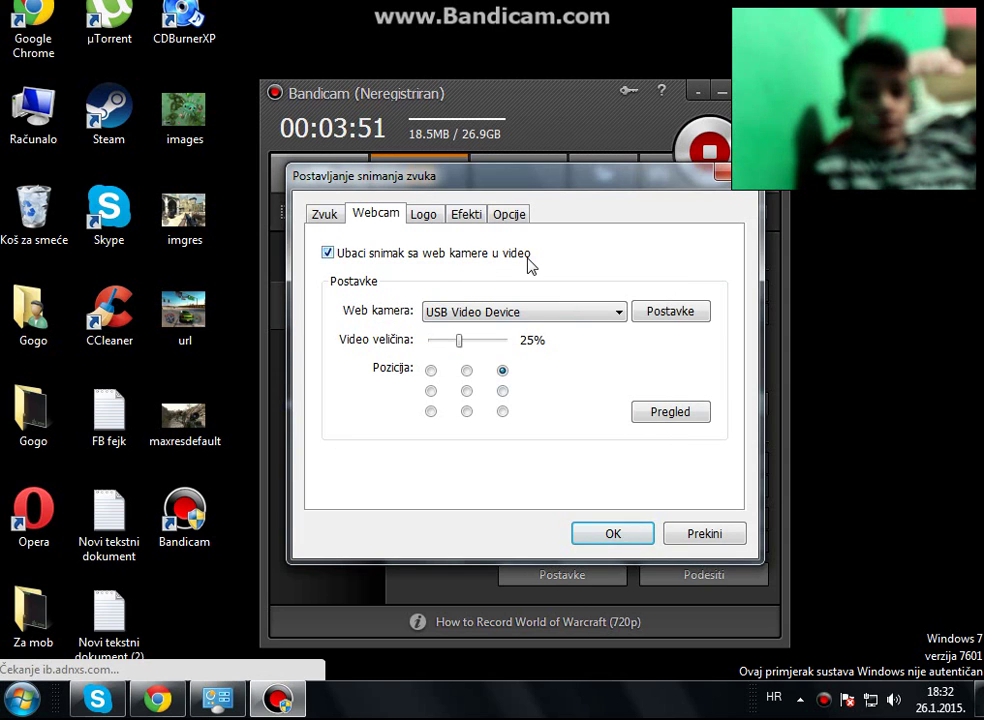
left_click(472, 314)
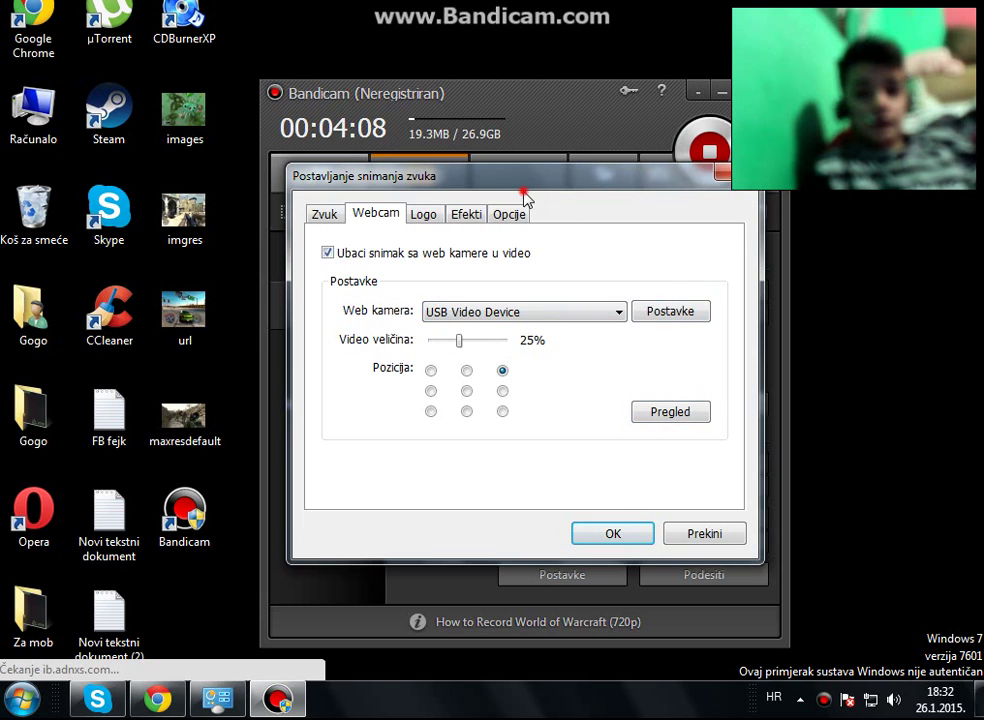
left_click_drag(524, 193, 494, 190)
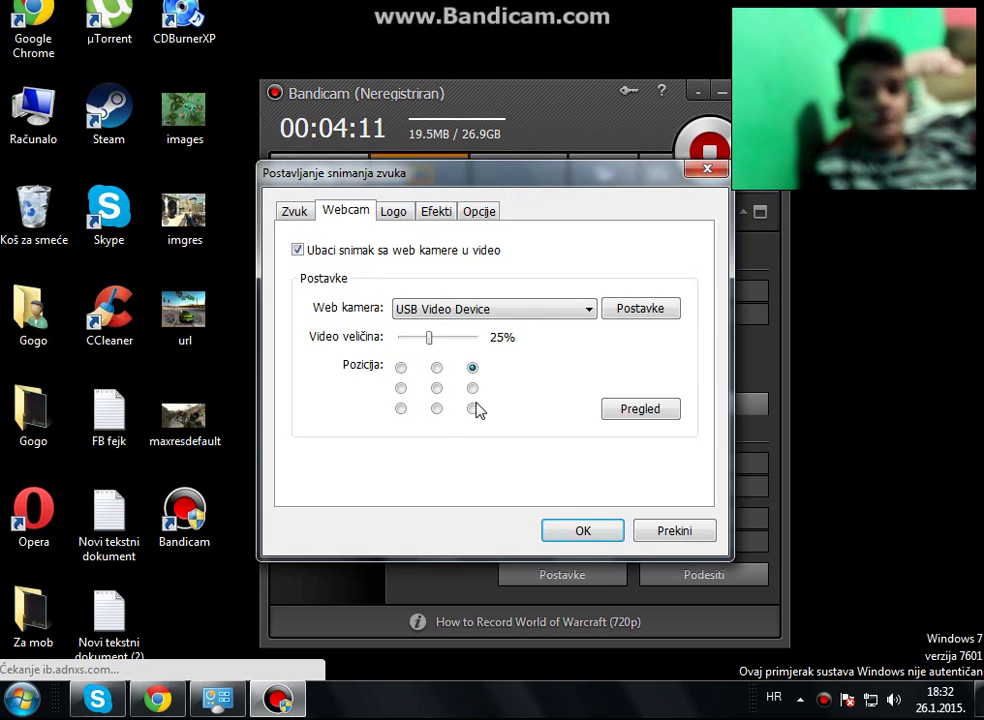
left_click(662, 535)
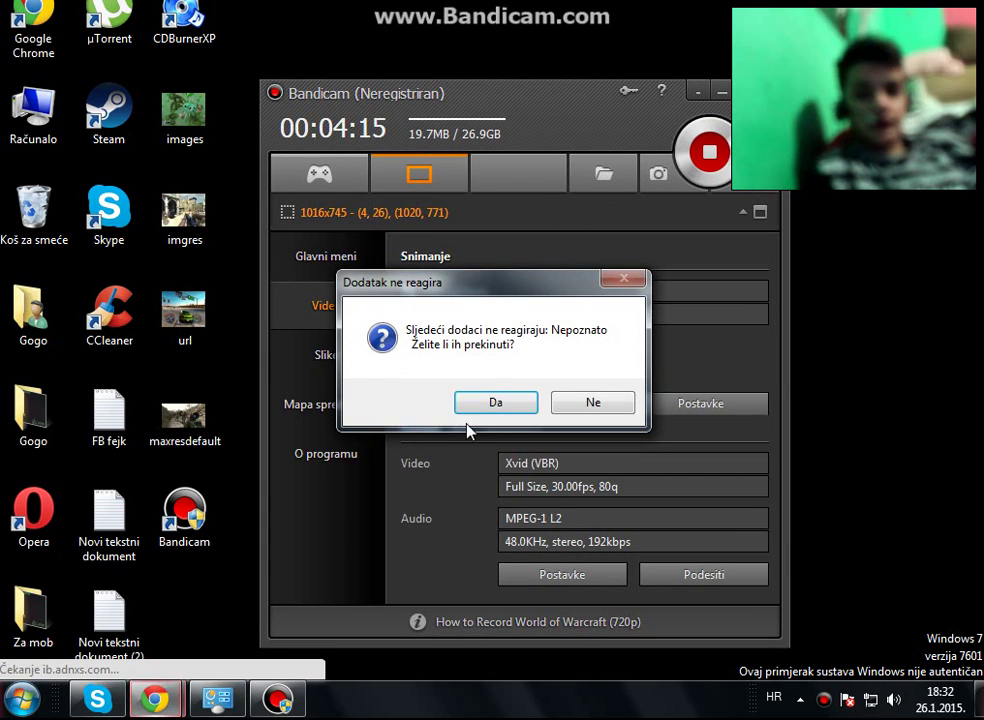
Allow the unresponsive plug-in to be stopped when asked again
left_click(474, 406)
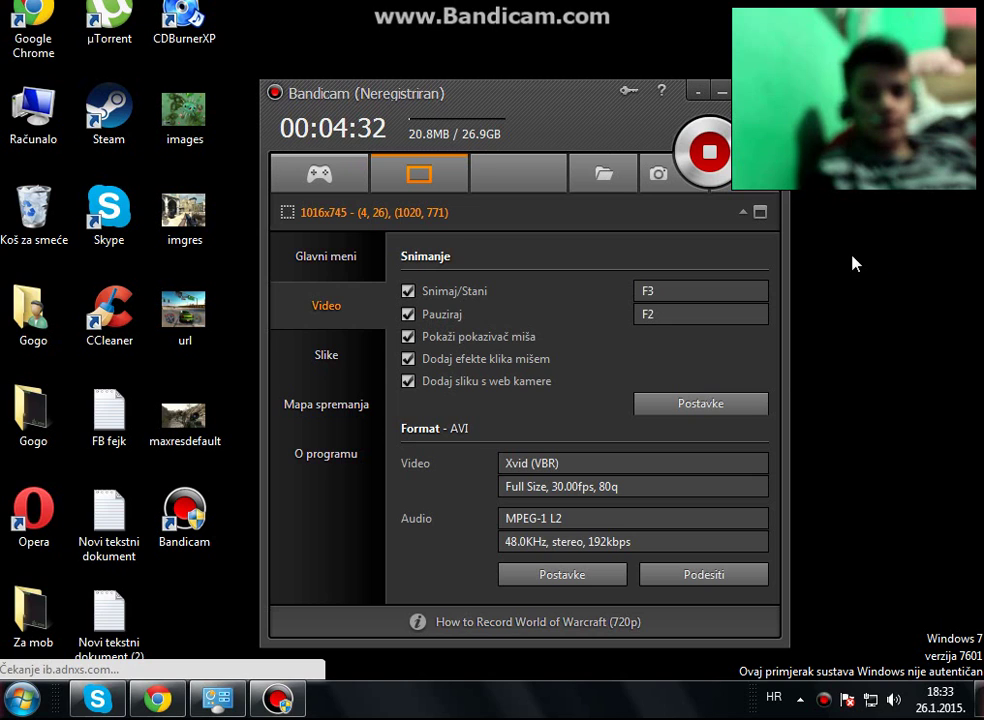
right_click(820, 252)
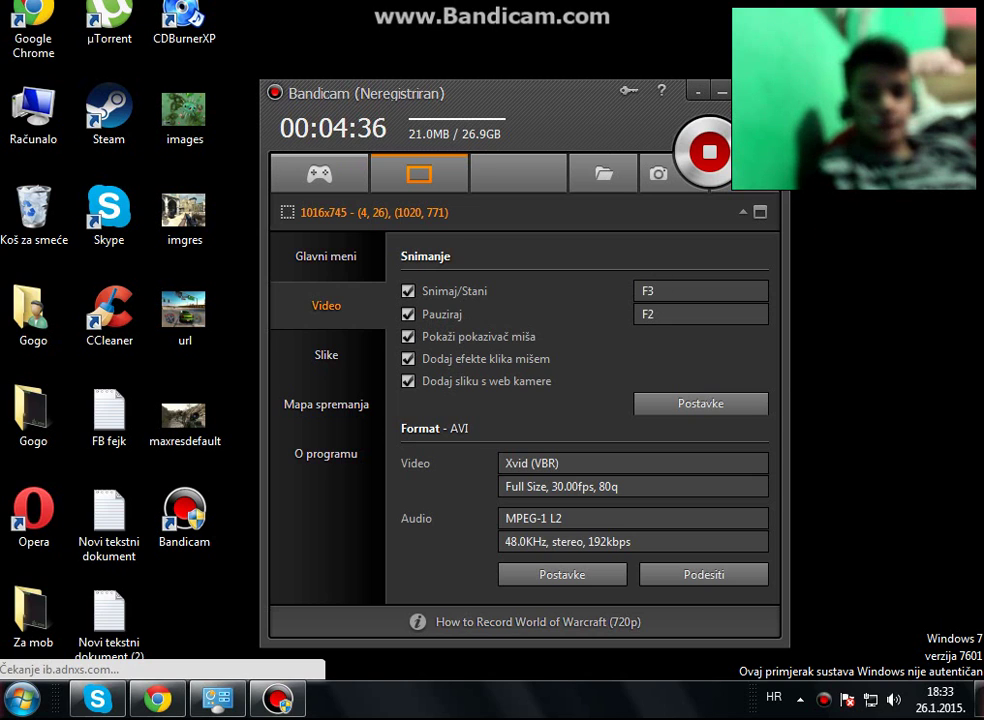
right_click(820, 124)
left_click(875, 177)
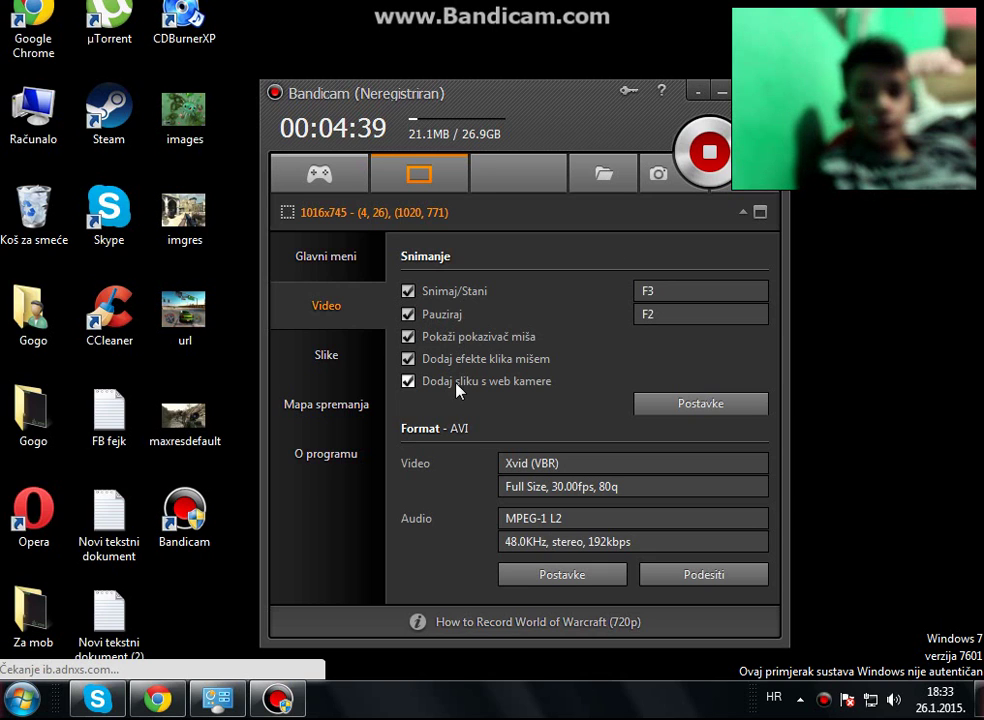
Examine the image capture hotkey and format settings, and return to the video recording settings
left_click(340, 356)
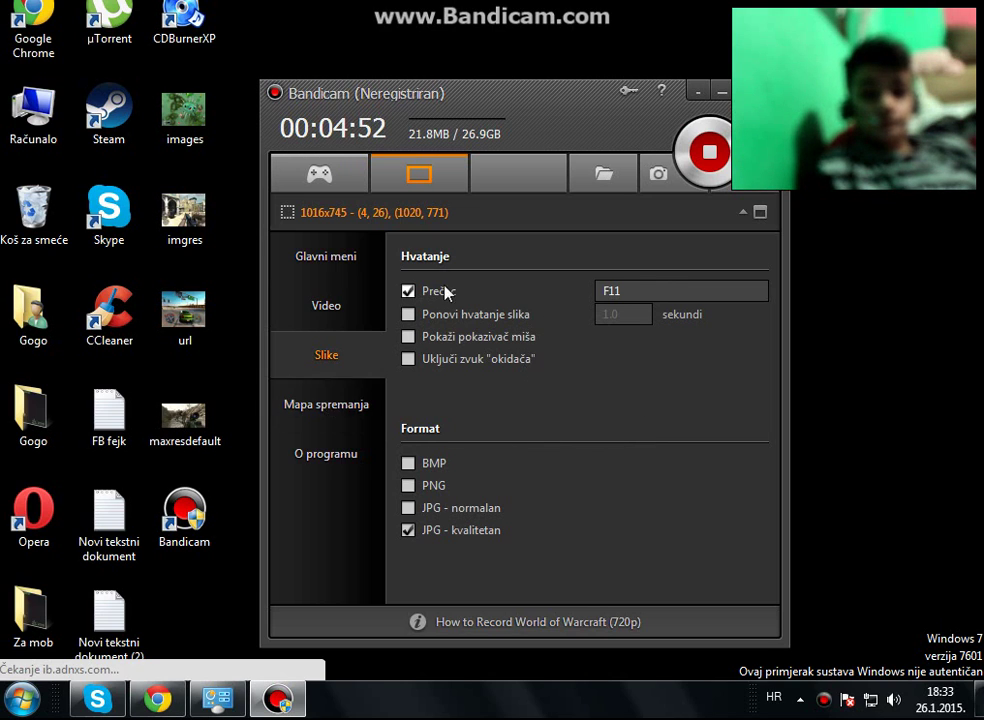
left_click(350, 306)
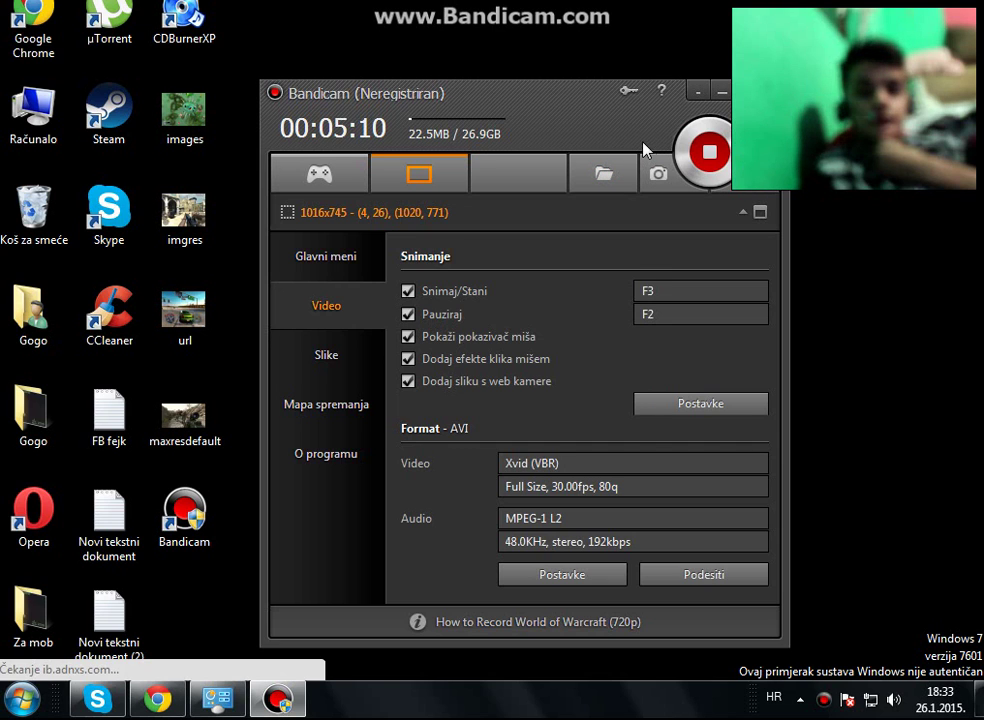
left_click(481, 401)
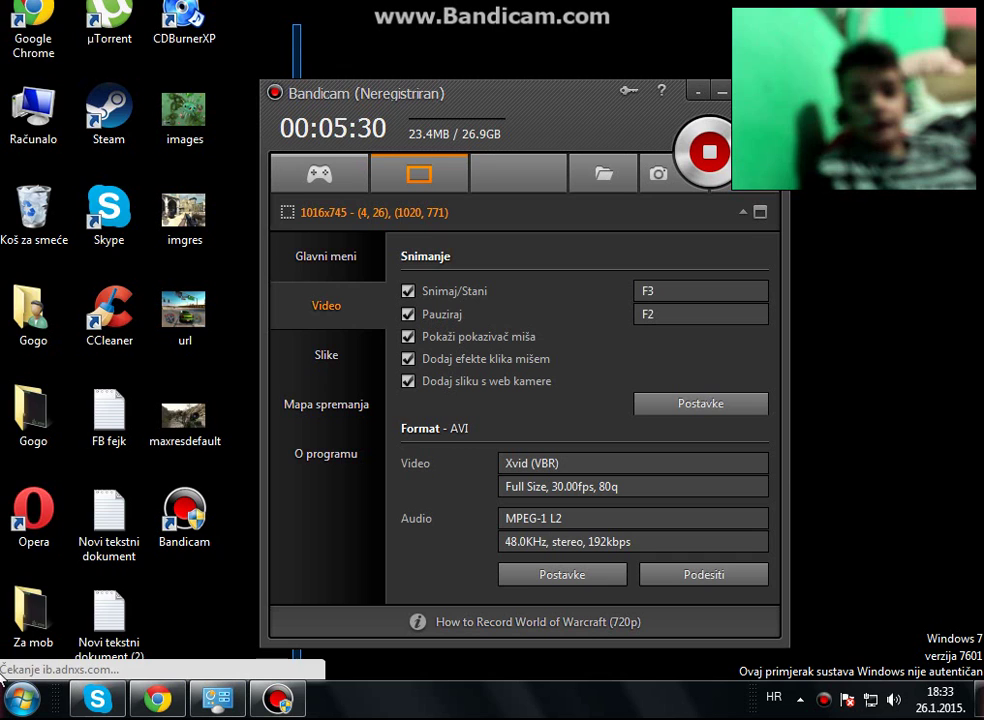
left_click_drag(2, 678, 2, 465)
left_click_drag(297, 153, 326, 158)
left_click(881, 198)
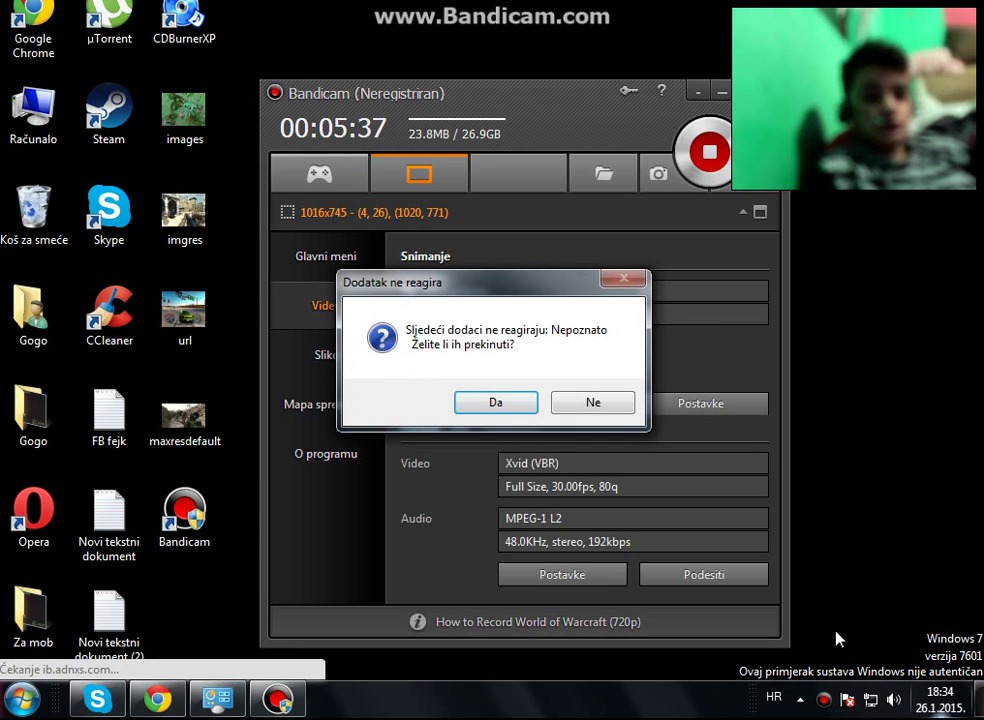
Agree to terminate the unresponsive browser plug-in each time the question reappears, moving the recorder window aside
left_click(499, 403)
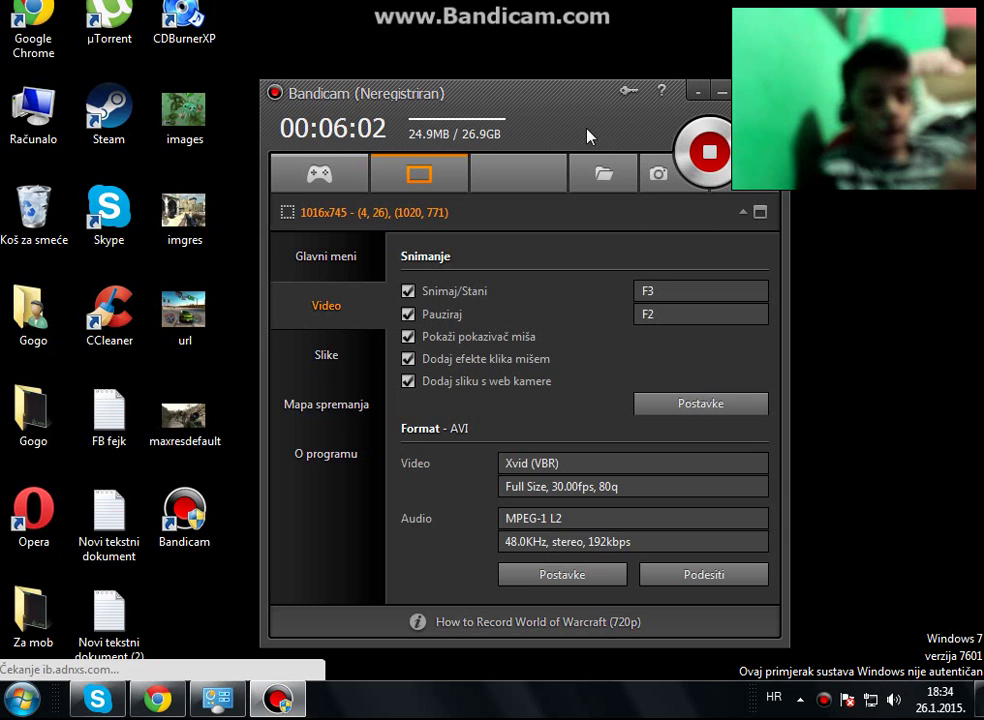
left_click_drag(450, 98, 361, 92)
left_click_drag(532, 107, 566, 108)
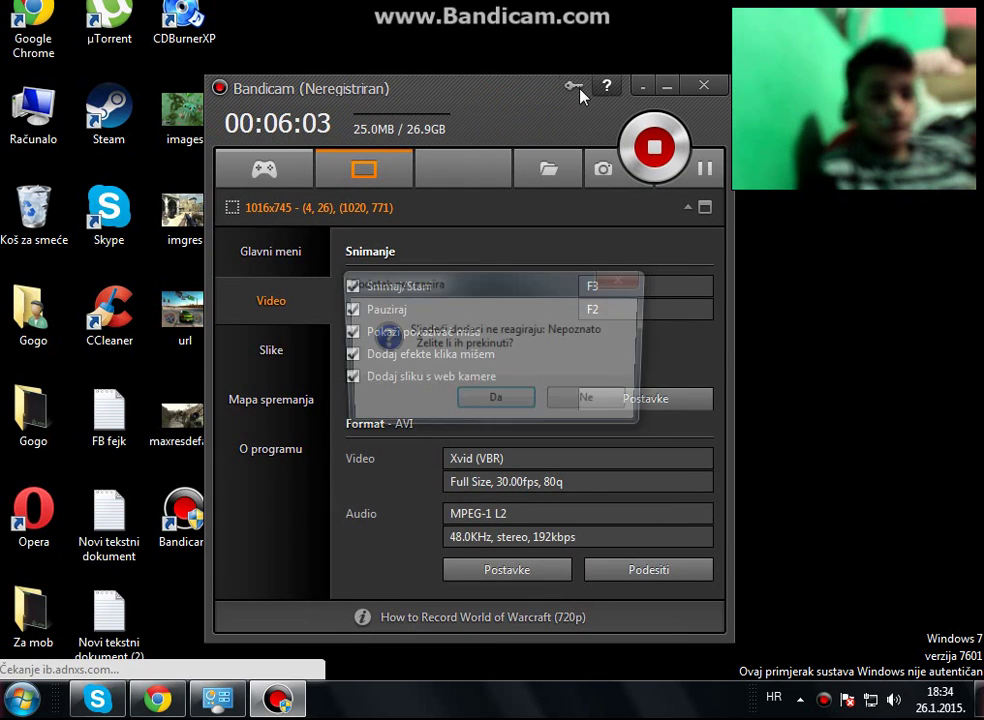
left_click(497, 402)
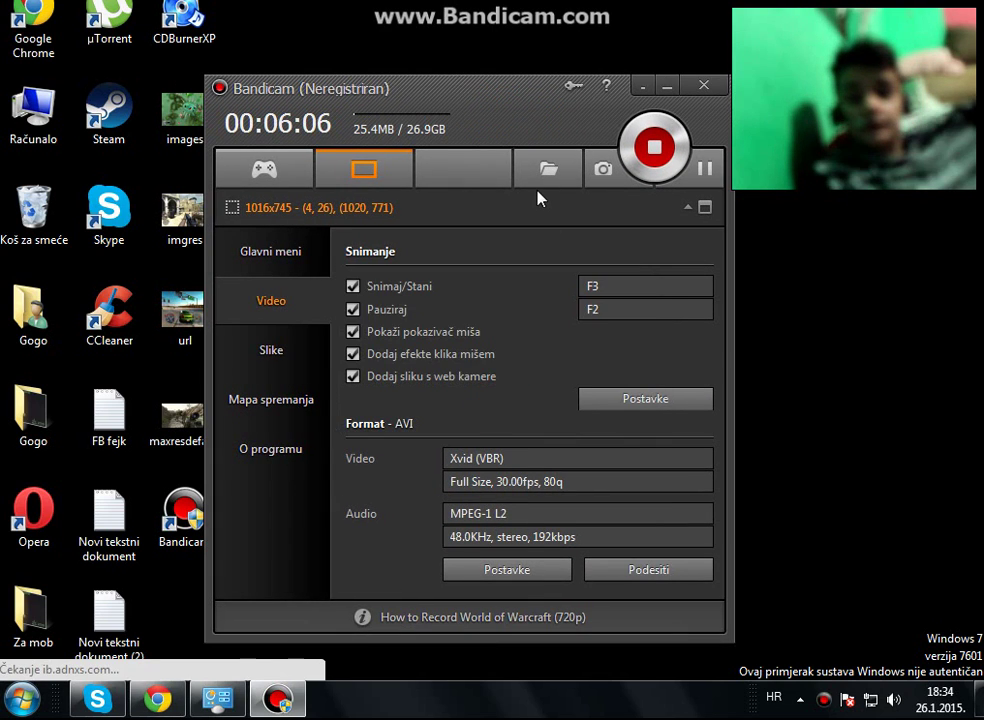
left_click_drag(503, 121, 477, 115)
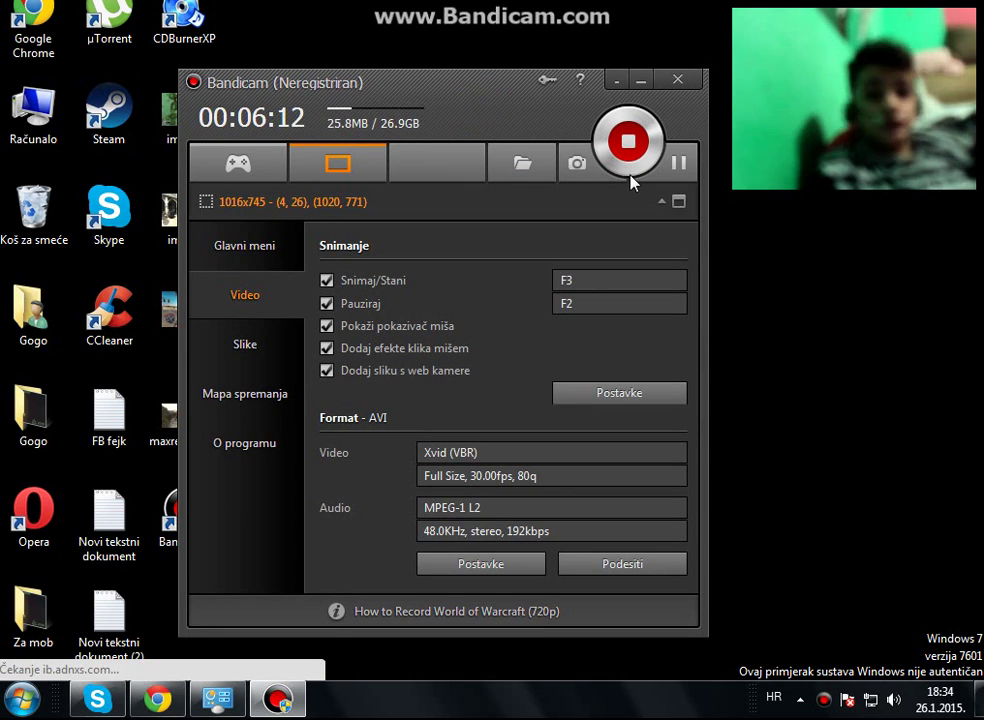
left_click_drag(501, 116, 423, 64)
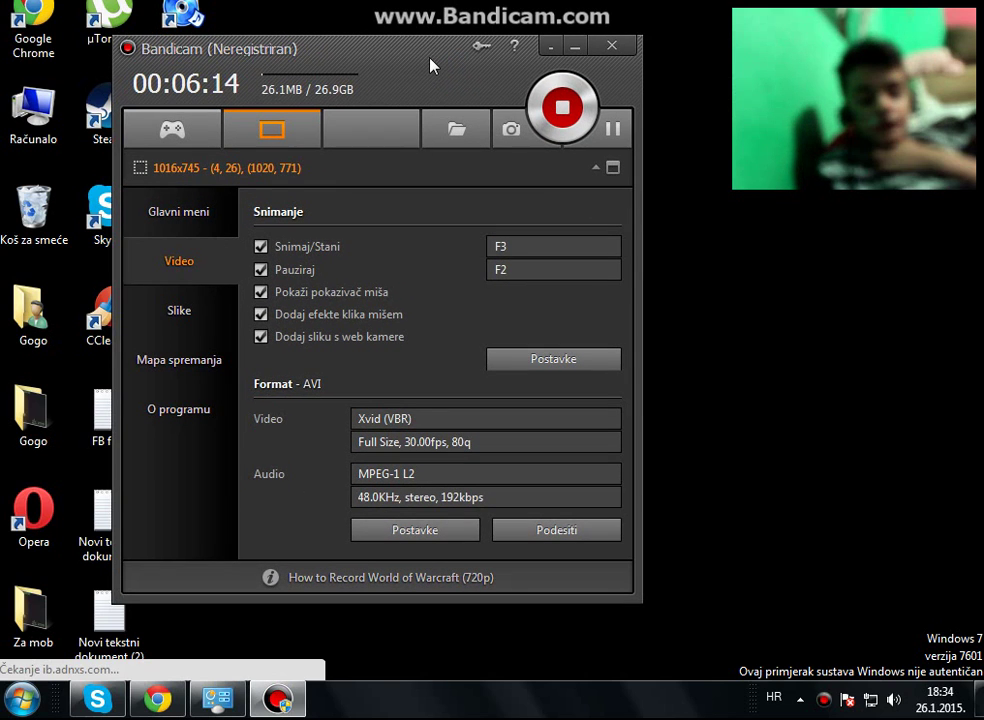